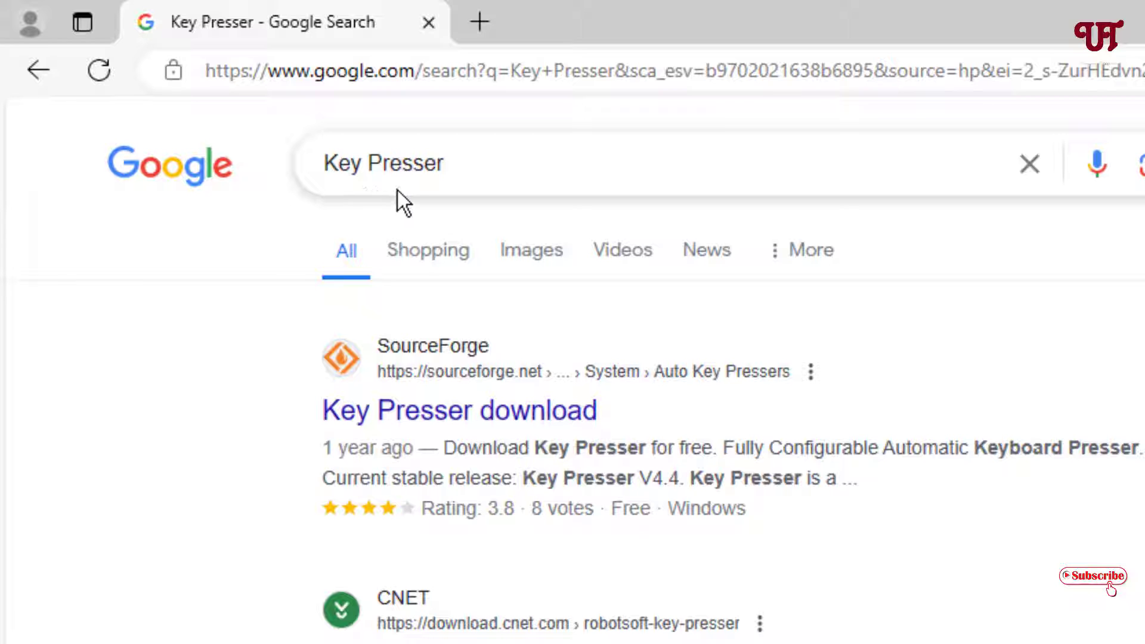
Download Key Presser.exe from its SourceForge page in Edge and reveal it in the Downloads folder
{"action": "left_click", "coordinate": [475, 417]}
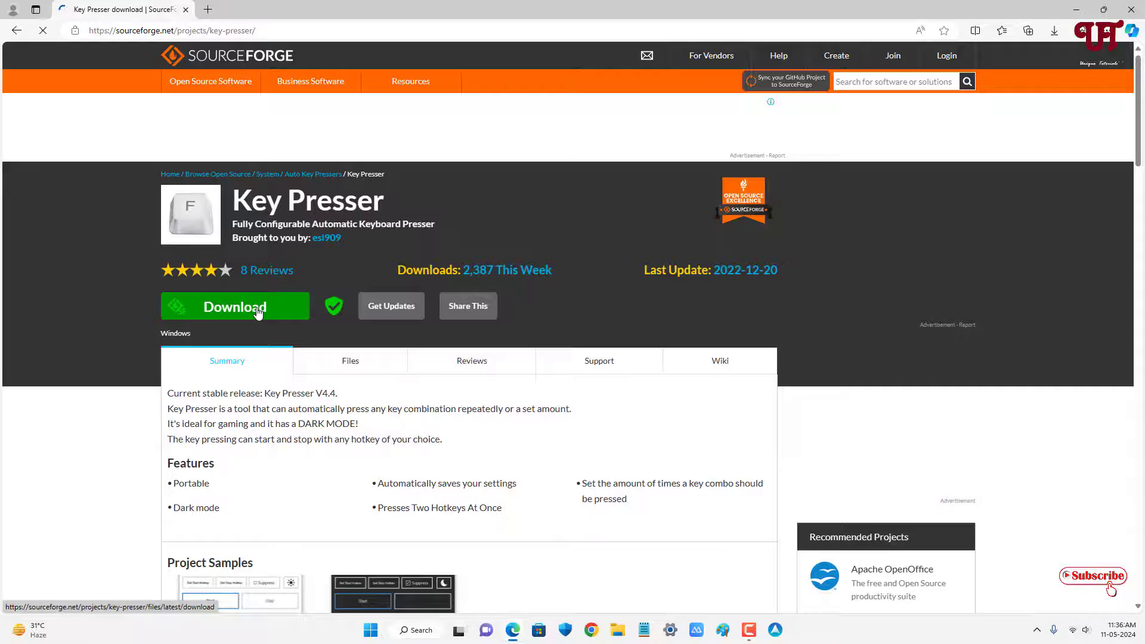
{"action": "left_click", "coordinate": [256, 309]}
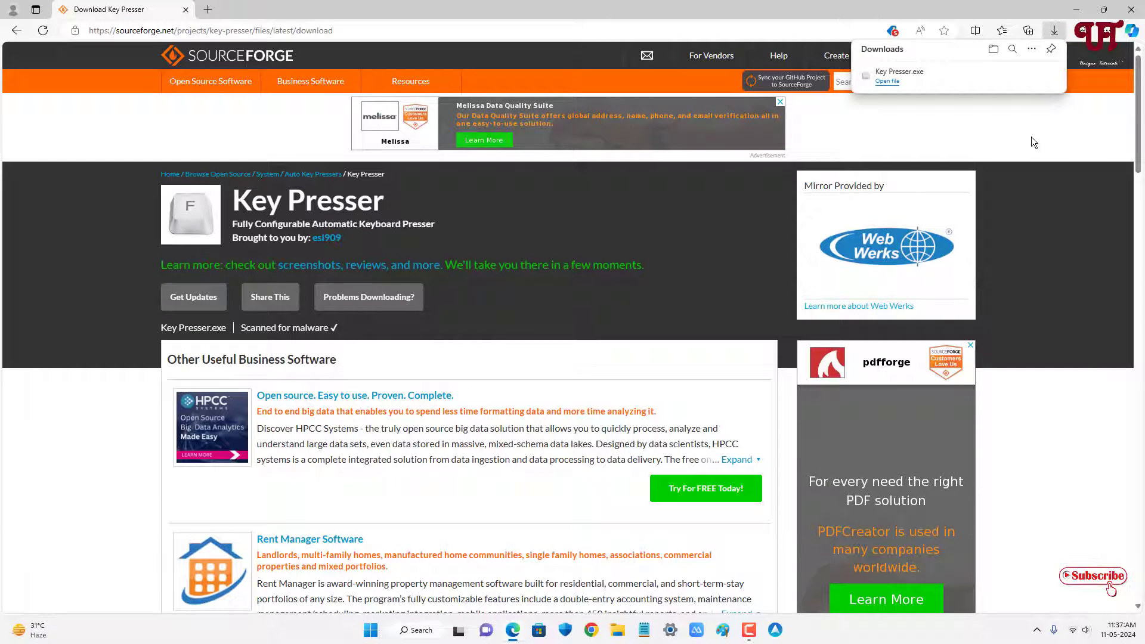
{"action": "left_click", "coordinate": [1014, 76]}
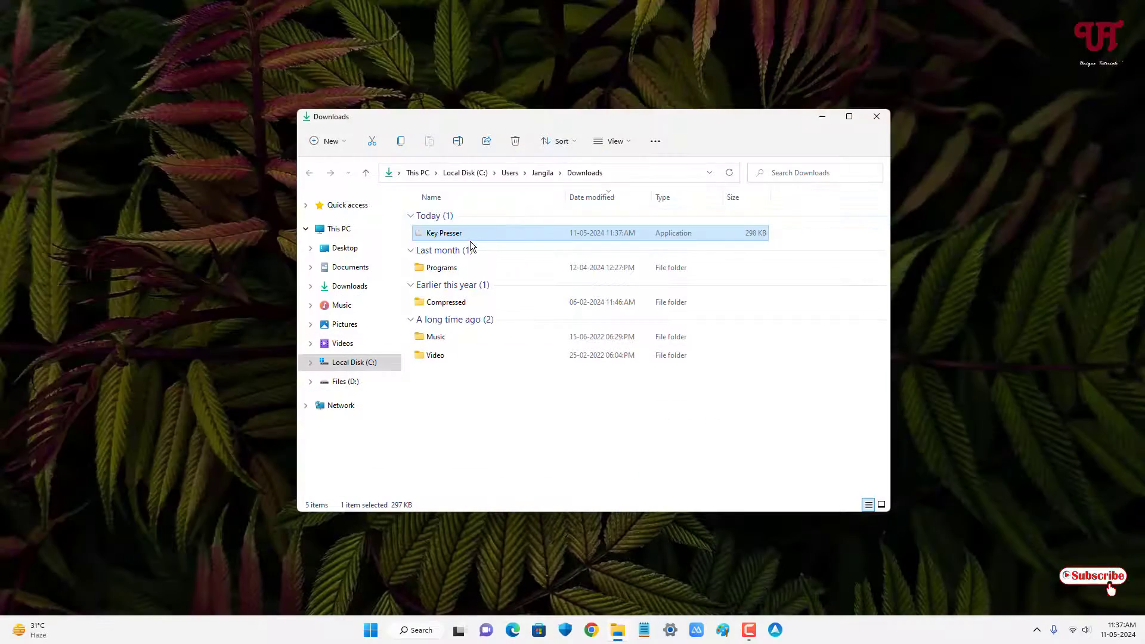
Run Key Presser.exe from the Downloads folder
{"action": "double_click", "coordinate": [449, 234]}
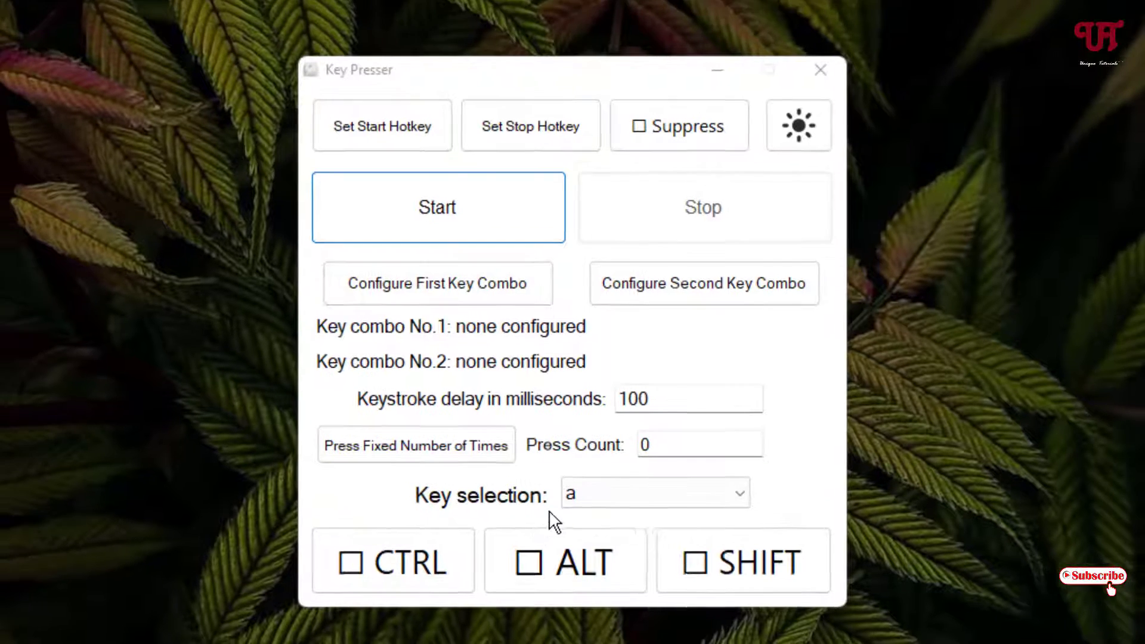
Choose j in the Key selection list, replacing the default a
{"action": "left_click", "coordinate": [701, 492]}
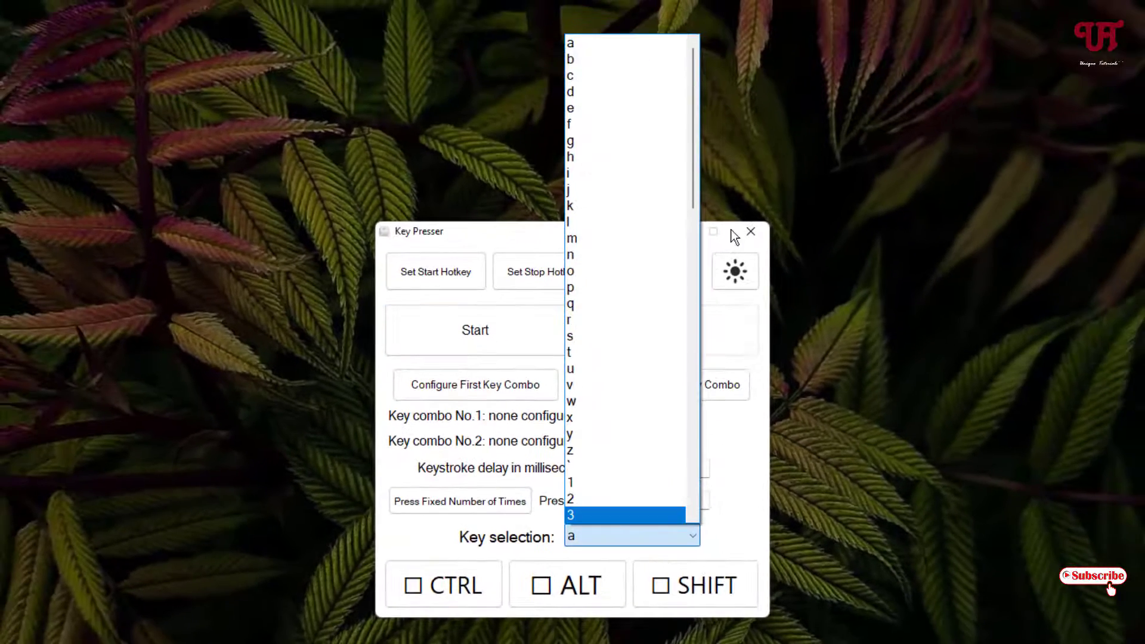
{"action": "left_click_drag", "start_coordinate": [694, 157], "coordinate": [714, 449]}
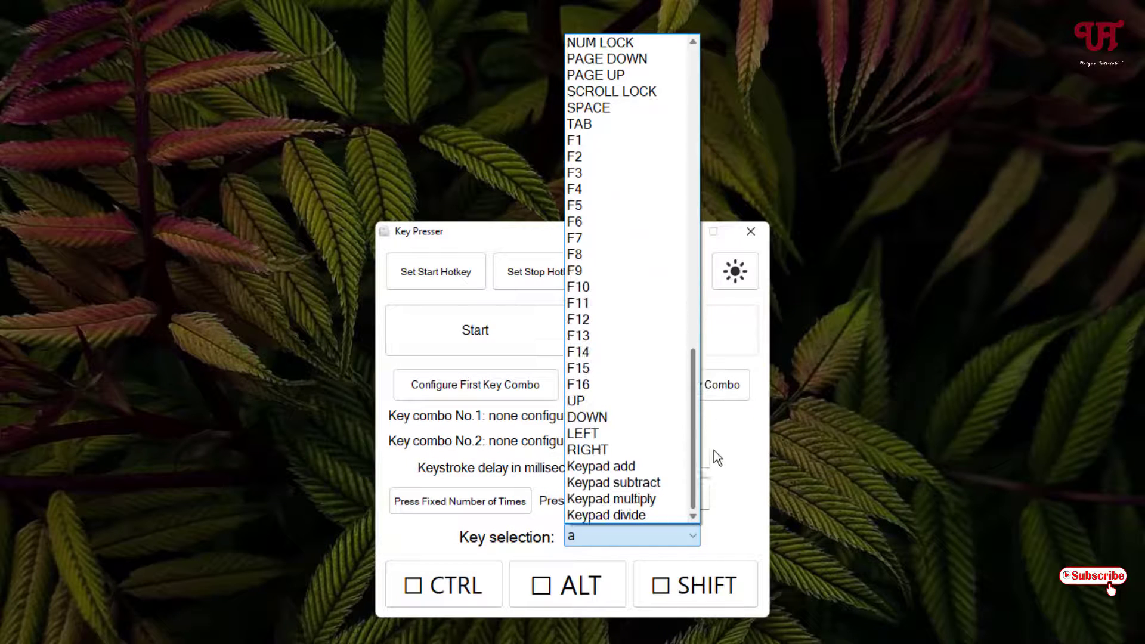
{"action": "scroll", "coordinate": [690, 438], "scroll_direction": "up", "scroll_amount": 3}
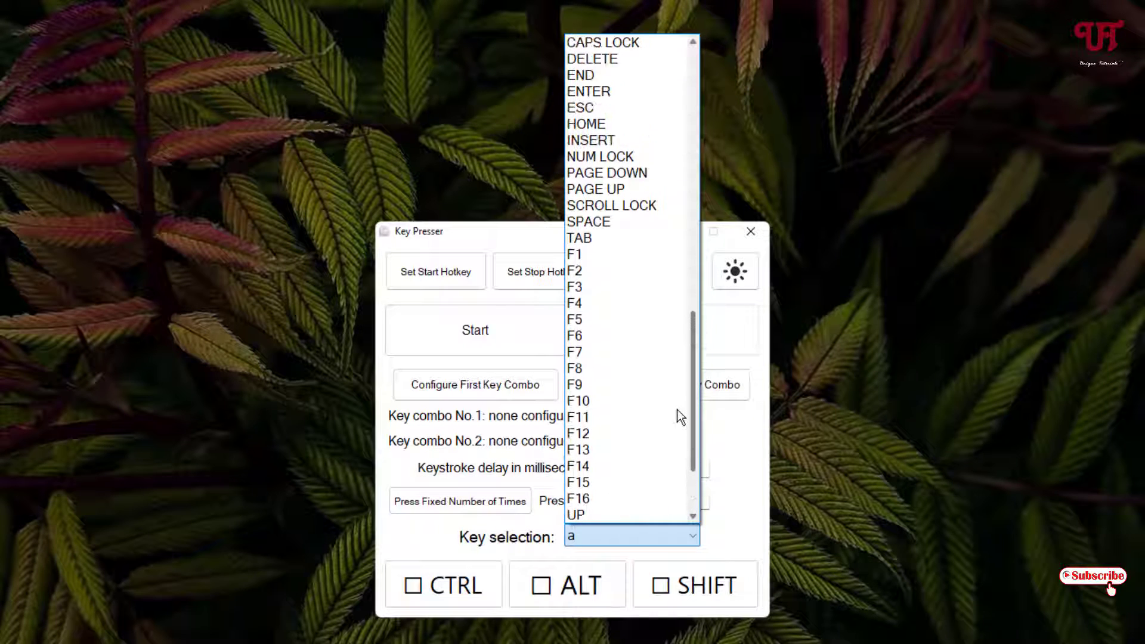
{"action": "scroll", "coordinate": [677, 407], "scroll_direction": "up", "scroll_amount": 10}
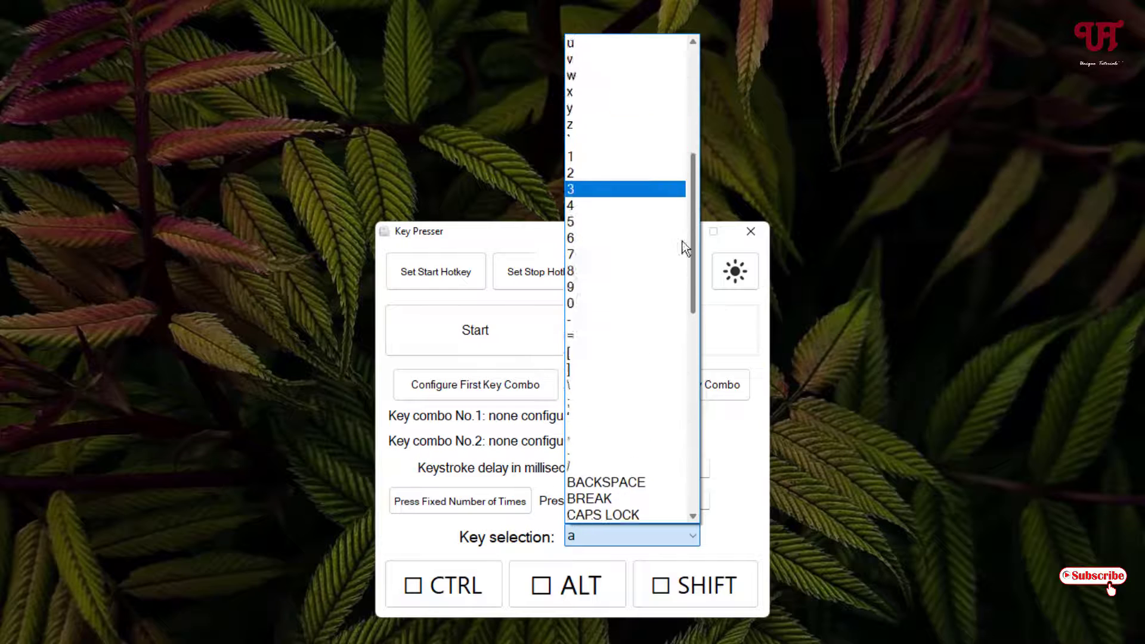
{"action": "left_click_drag", "start_coordinate": [688, 213], "coordinate": [695, 154]}
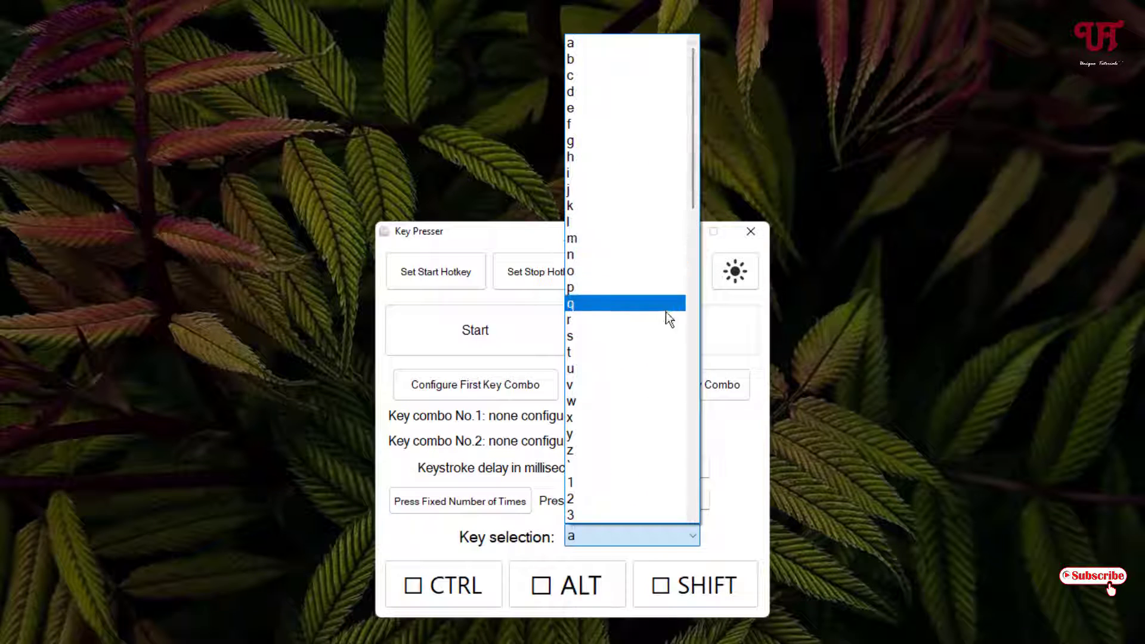
{"action": "left_click", "coordinate": [623, 190]}
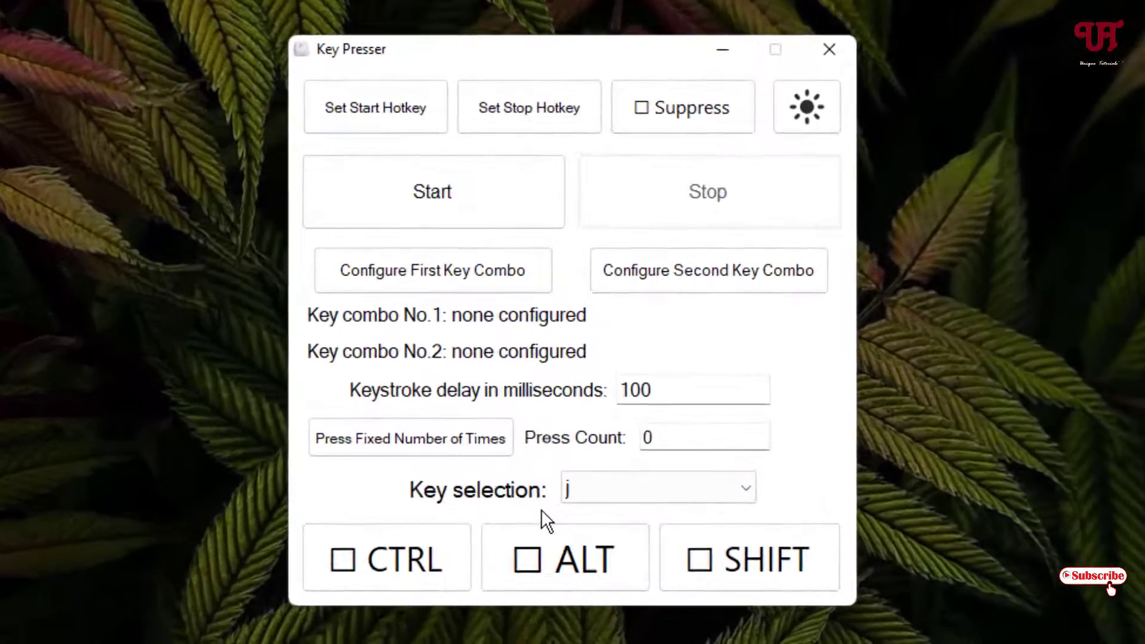
Save j as Key combo No.1 and open a blank Notepad document beside Key Presser
{"action": "left_click", "coordinate": [412, 282]}
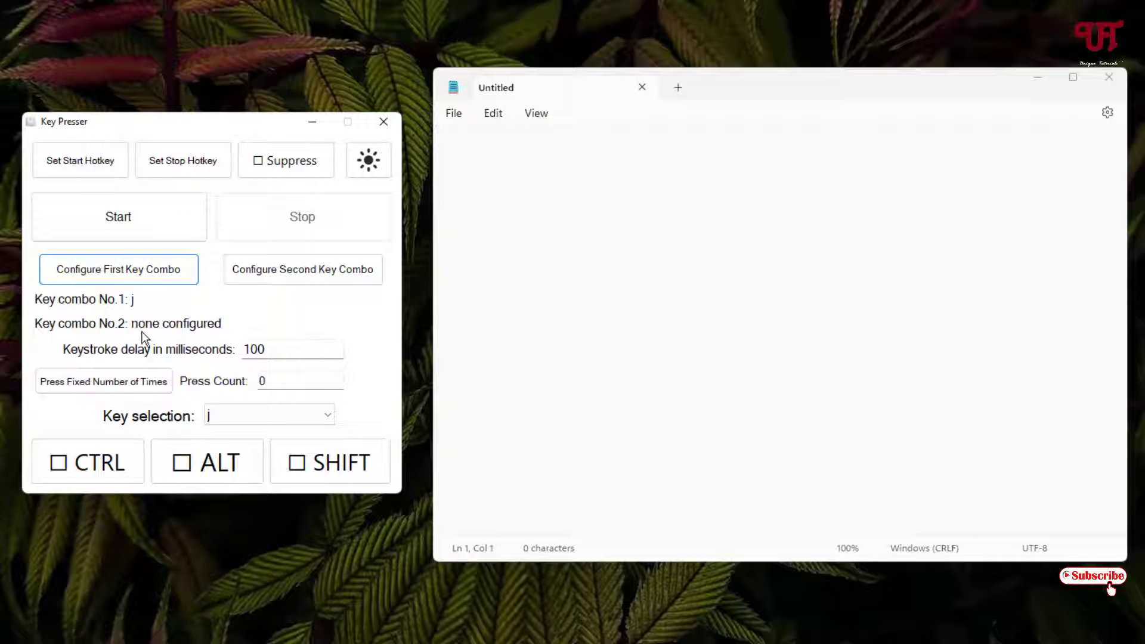
Cut the keystroke delay from 100 to 10 ms, toggle the pressing mode, and set Press Count to 10
{"action": "left_click_drag", "start_coordinate": [267, 350], "coordinate": [261, 351]}
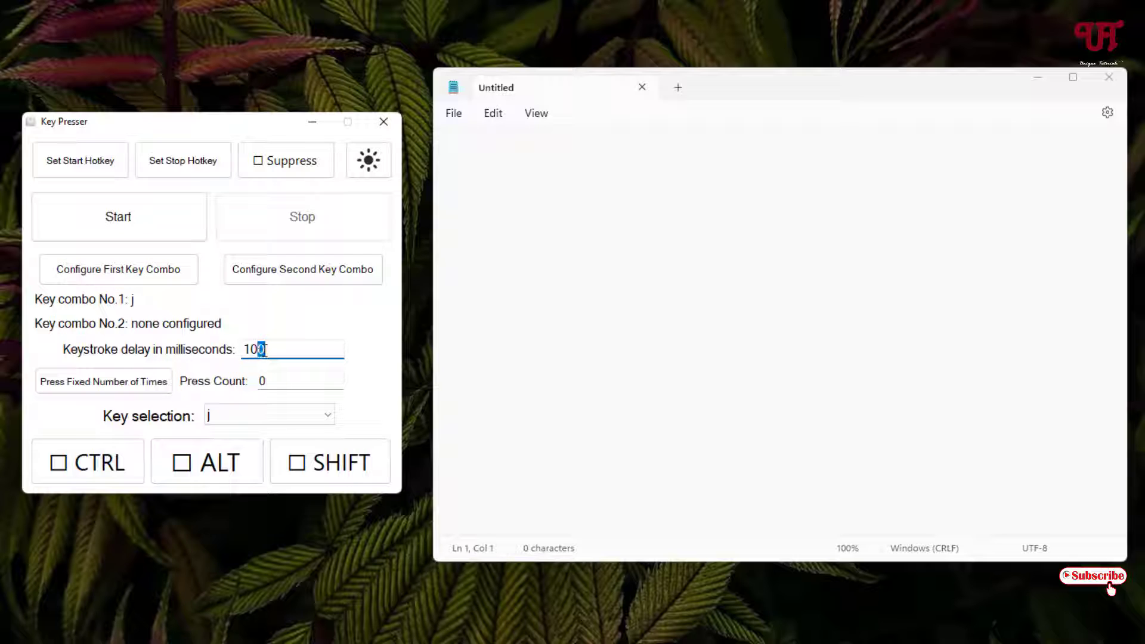
{"action": "key", "text": "BackSpace"}
{"action": "left_click", "coordinate": [107, 387]}
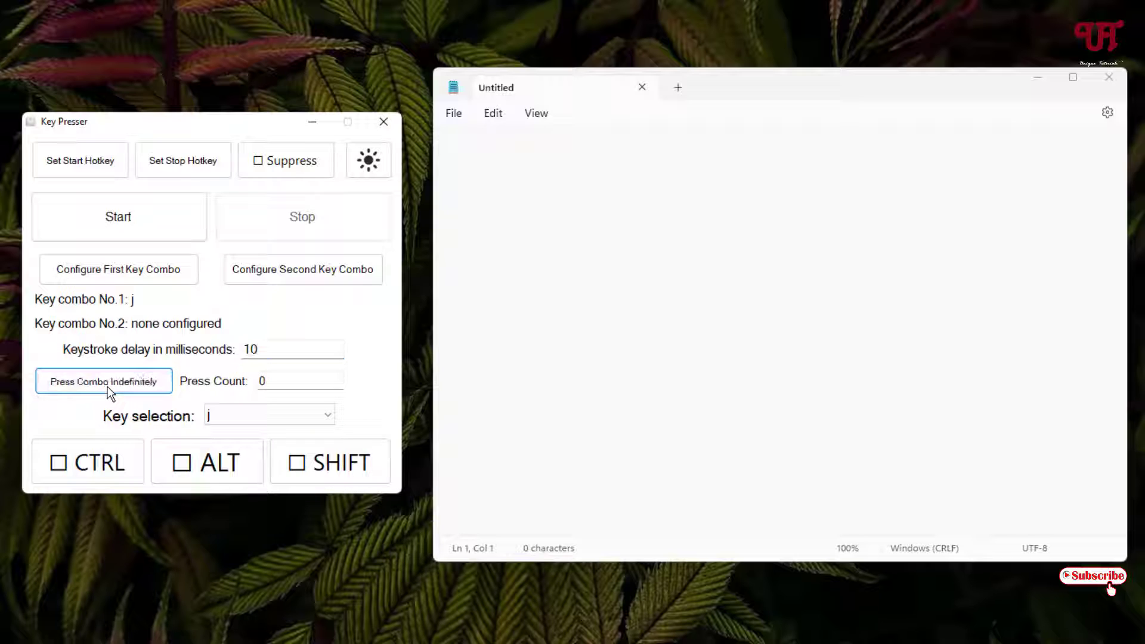
{"action": "double_click", "coordinate": [262, 383]}
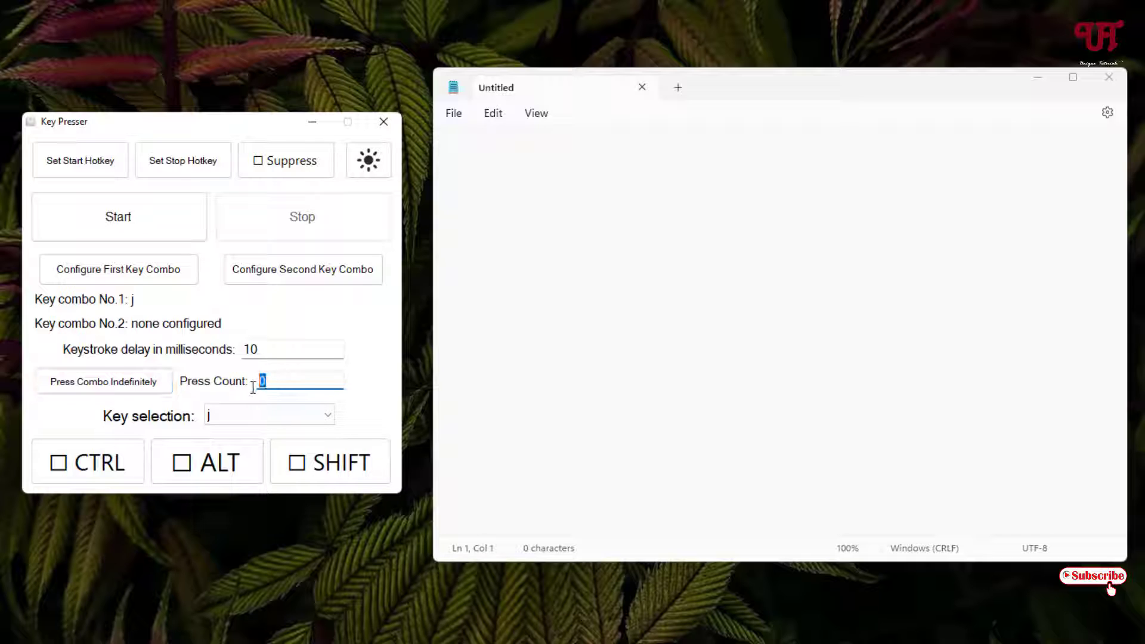
{"action": "type", "text": "10"}
Return to fixed-count mode, edit Press Count, and start auto-typing j into Notepad
{"action": "left_click", "coordinate": [155, 389]}
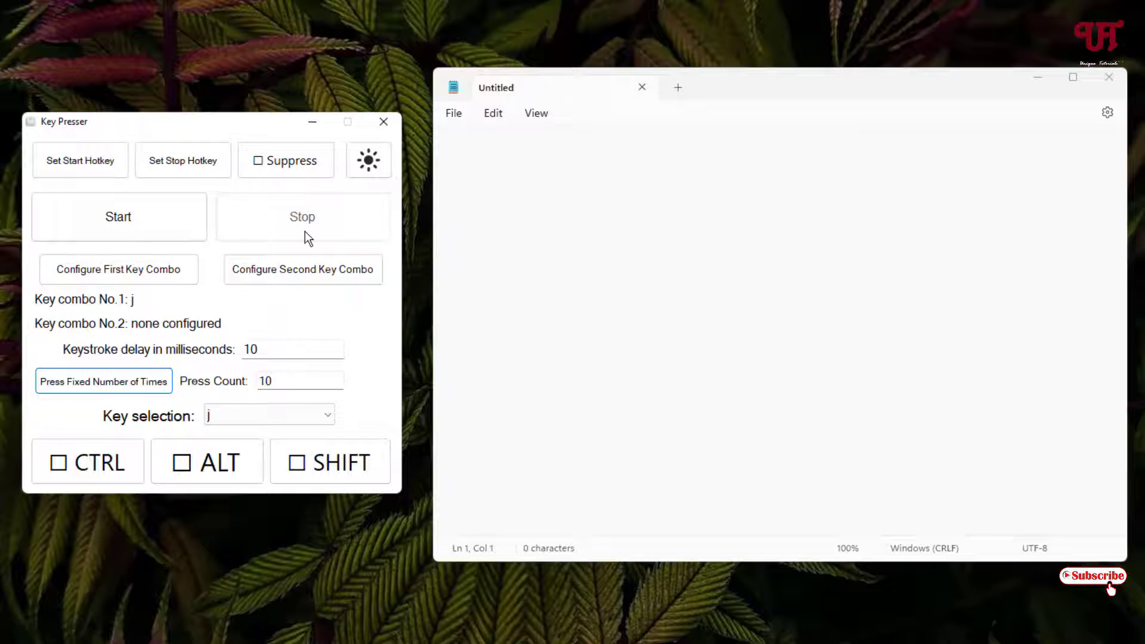
{"action": "double_click", "coordinate": [270, 381]}
{"action": "type", "text": "0"}
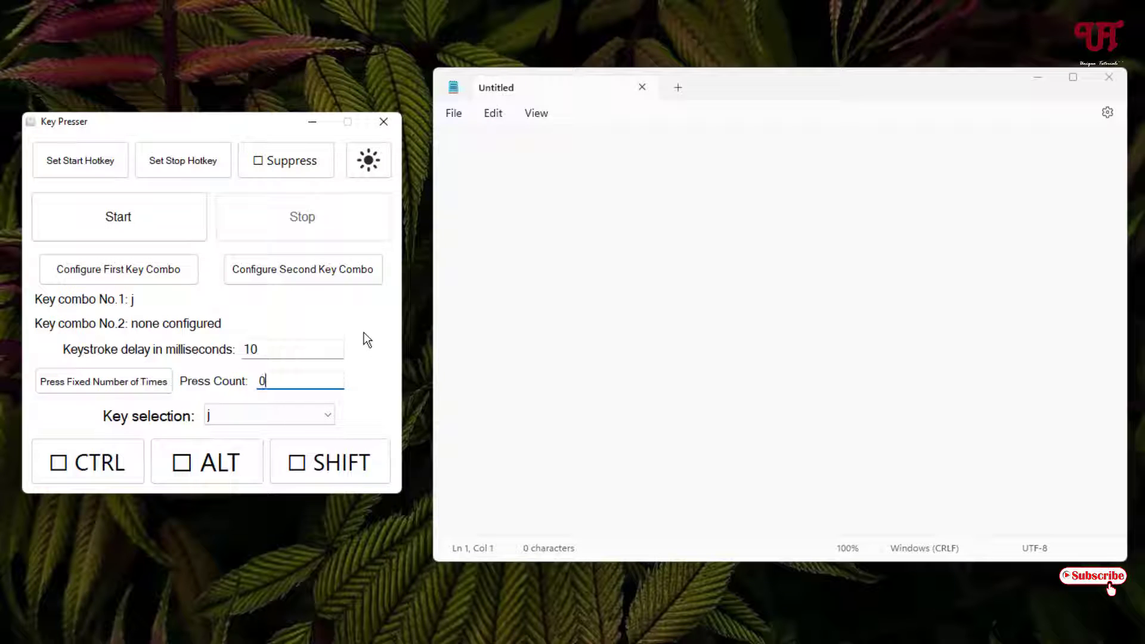
{"action": "left_click", "coordinate": [123, 227]}
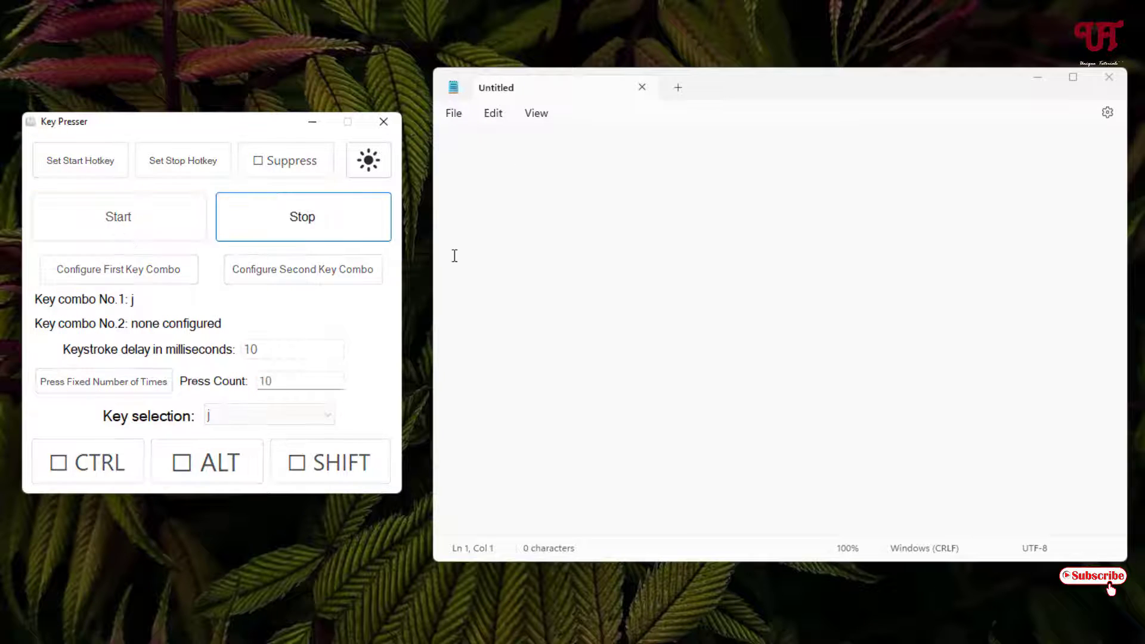
{"action": "left_click", "coordinate": [453, 145]}
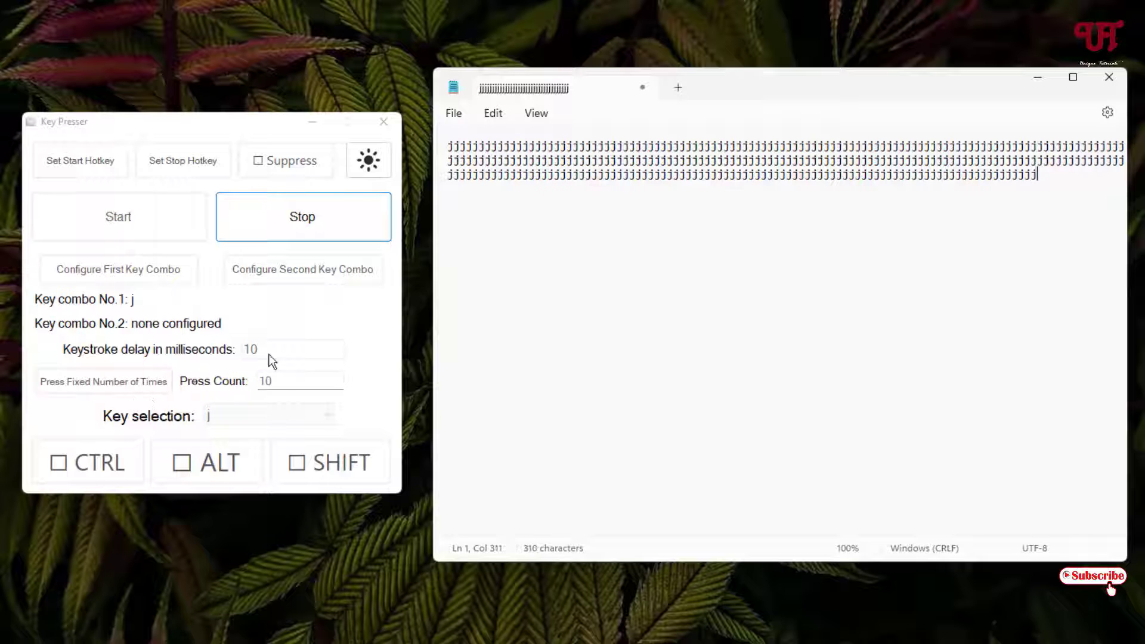
Stop the run, switch to indefinite pressing, and restart typing j into Notepad
{"action": "left_click", "coordinate": [302, 226]}
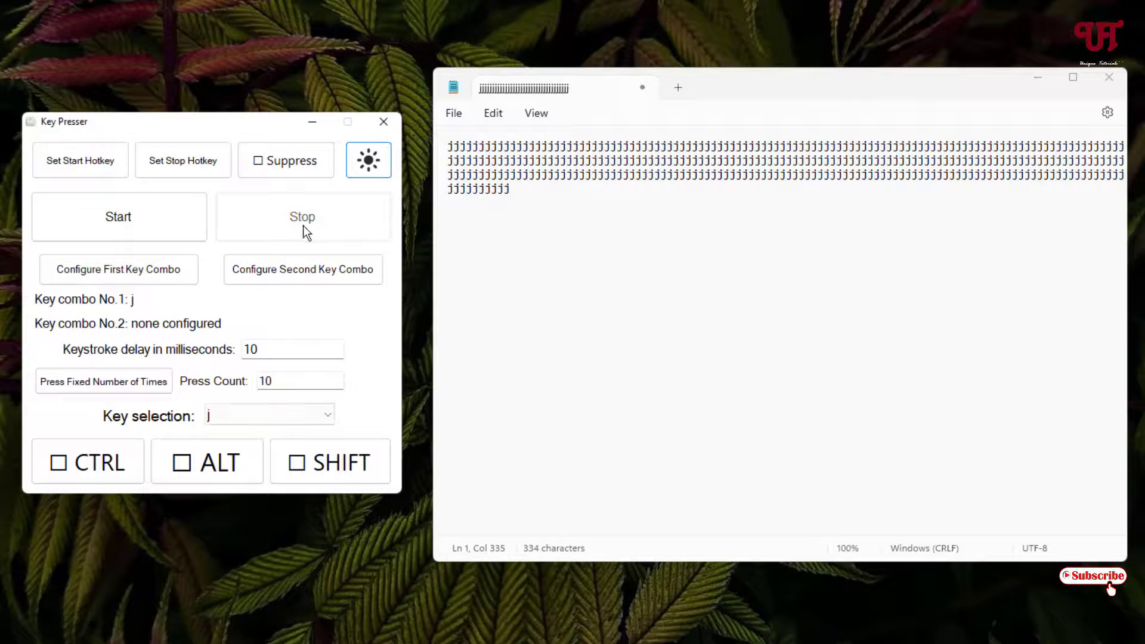
{"action": "left_click", "coordinate": [517, 194]}
{"action": "left_click", "coordinate": [108, 396]}
{"action": "left_click", "coordinate": [148, 210]}
{"action": "left_click", "coordinate": [558, 205]}
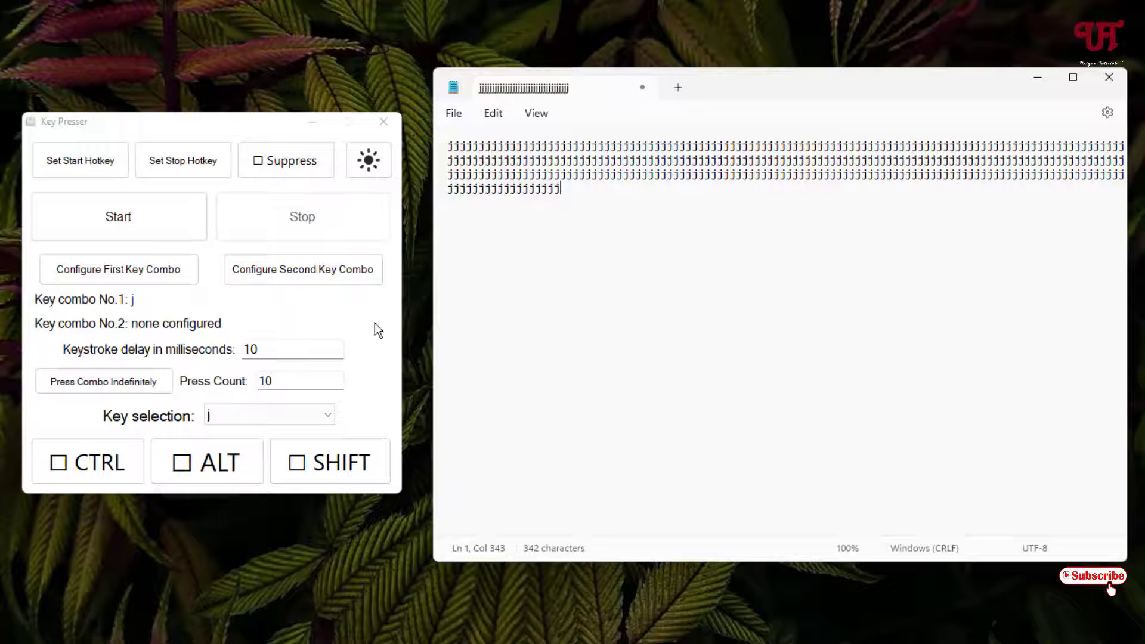
Run the j combo into Notepad again, toggle the pressing mode off indefinite, and select all the j text
{"action": "left_click", "coordinate": [185, 226]}
{"action": "left_click", "coordinate": [609, 197]}
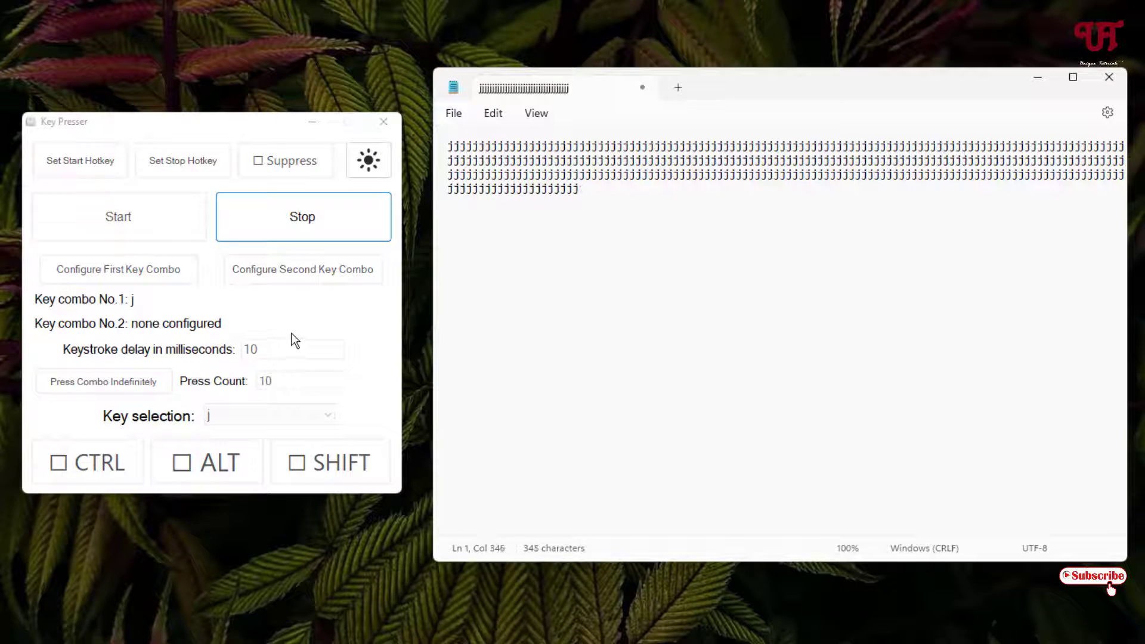
{"action": "left_click", "coordinate": [129, 388]}
{"action": "left_click", "coordinate": [128, 387]}
{"action": "left_click_drag", "start_coordinate": [614, 190], "coordinate": [448, 143]}
Clear Notepad, set n as Key combo No.2, and start typing alternating jn into Notepad
{"action": "key", "text": "BackSpace"}
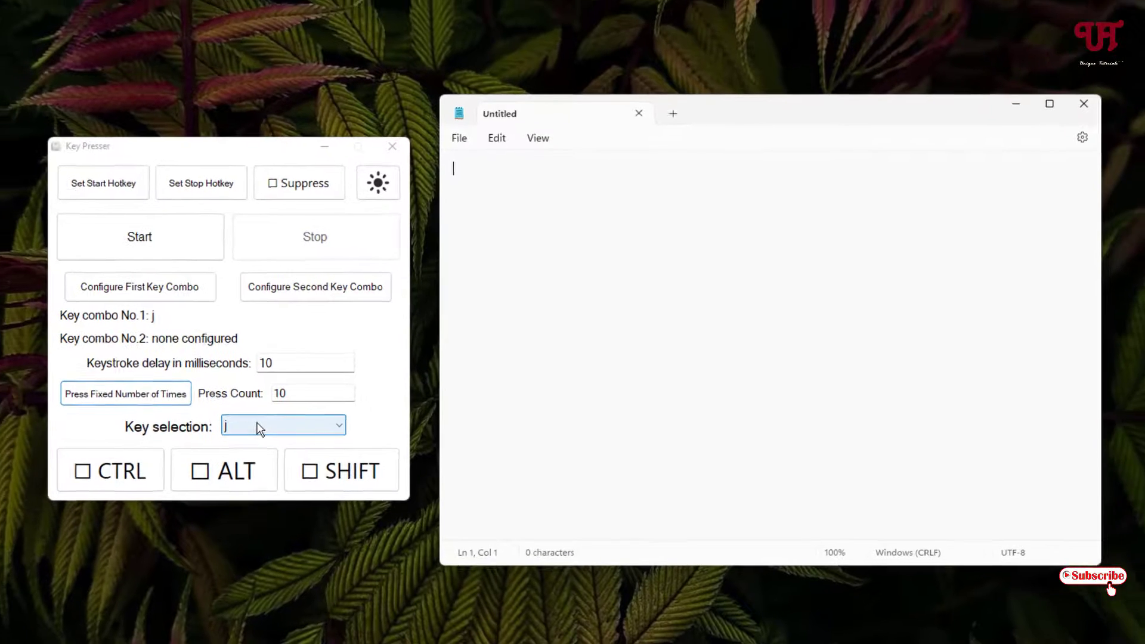
{"action": "left_click", "coordinate": [244, 418]}
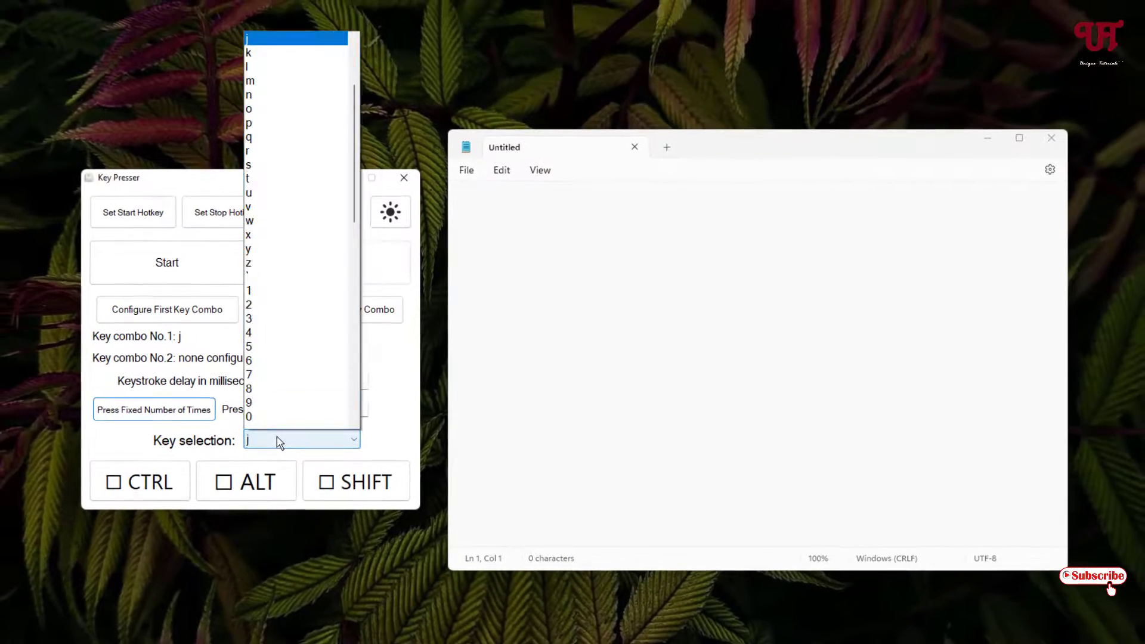
{"action": "left_click", "coordinate": [265, 143]}
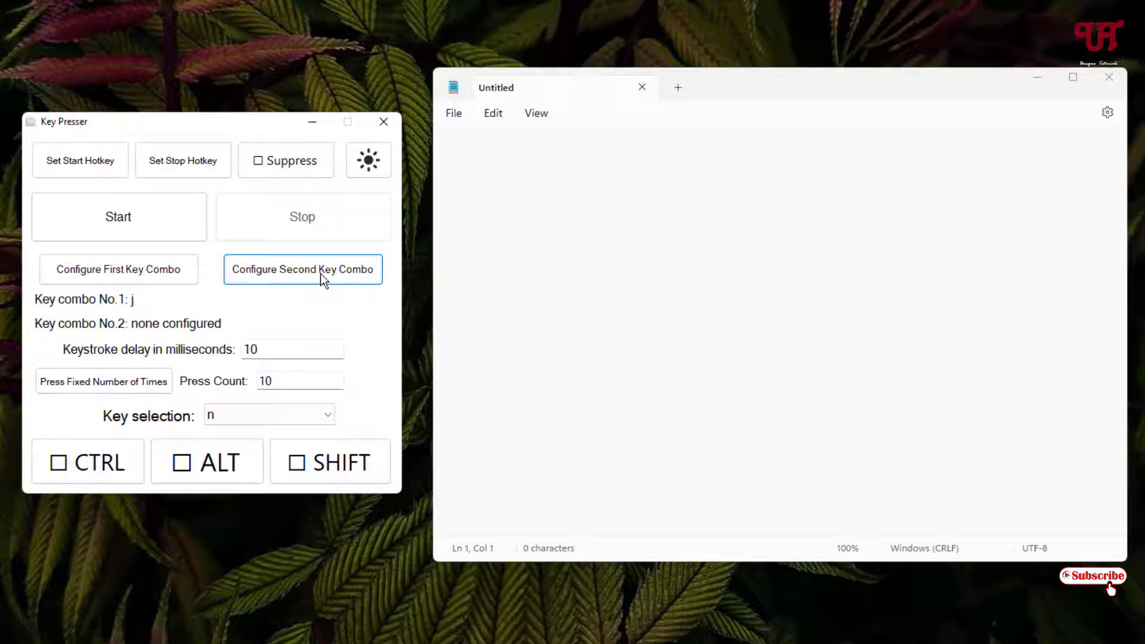
{"action": "left_click", "coordinate": [321, 273]}
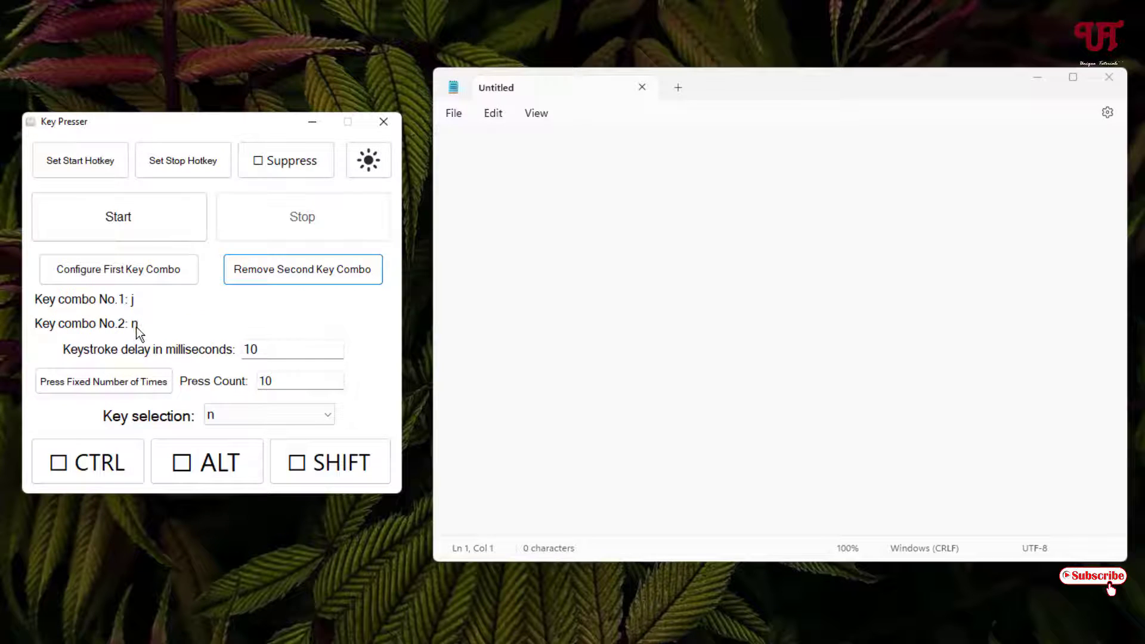
{"action": "left_click", "coordinate": [143, 222]}
{"action": "left_click", "coordinate": [498, 158]}
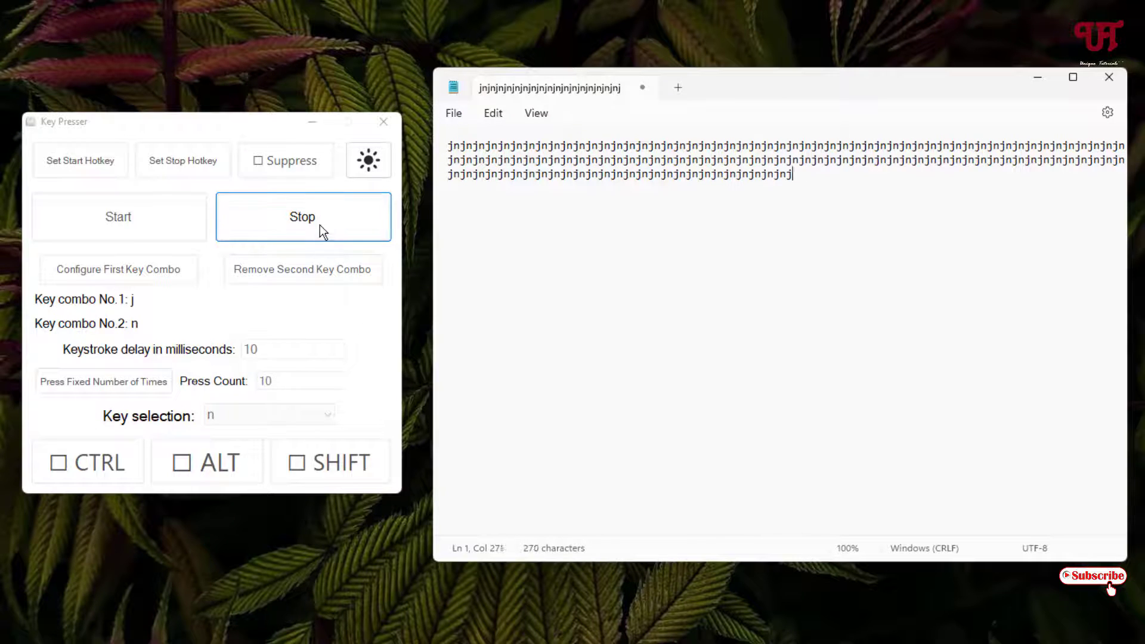
Stop the run and set Key combo No.1 to CTRL+ALT+SHIFT+u
{"action": "left_click", "coordinate": [319, 224]}
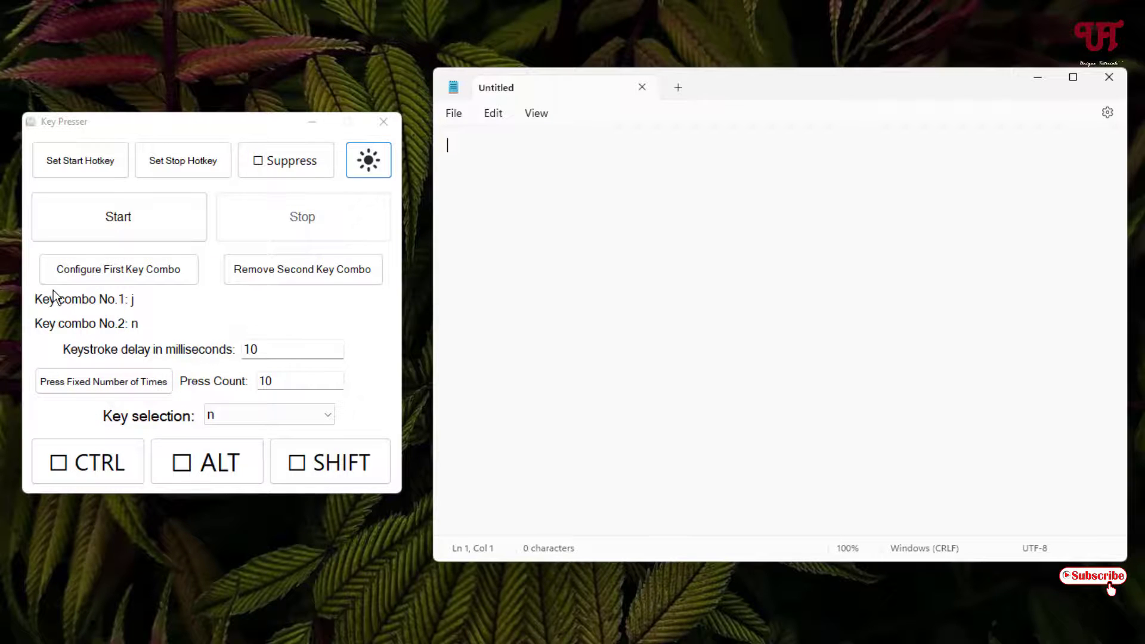
{"action": "left_click", "coordinate": [60, 464]}
{"action": "left_click", "coordinate": [182, 464]}
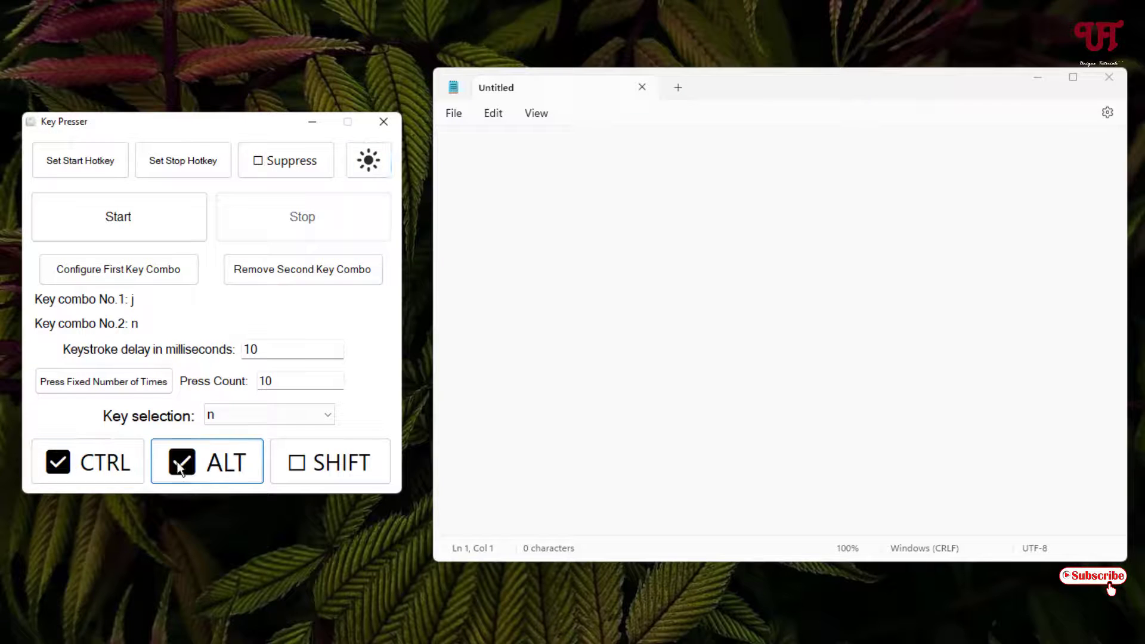
{"action": "left_click", "coordinate": [304, 467]}
{"action": "left_click", "coordinate": [327, 415]}
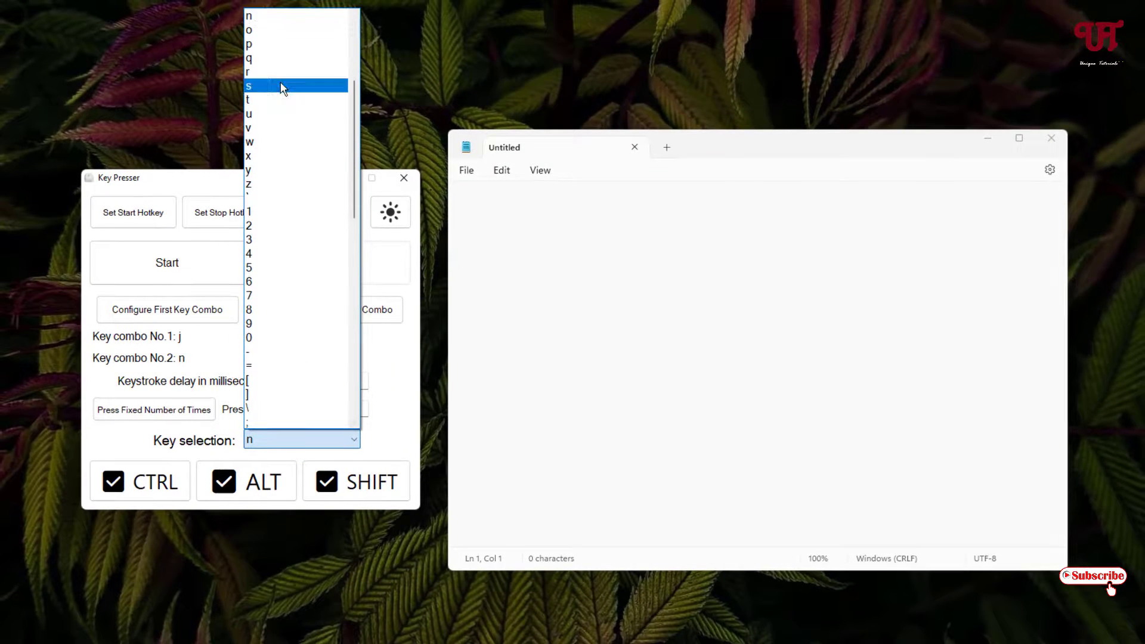
{"action": "left_click", "coordinate": [285, 114]}
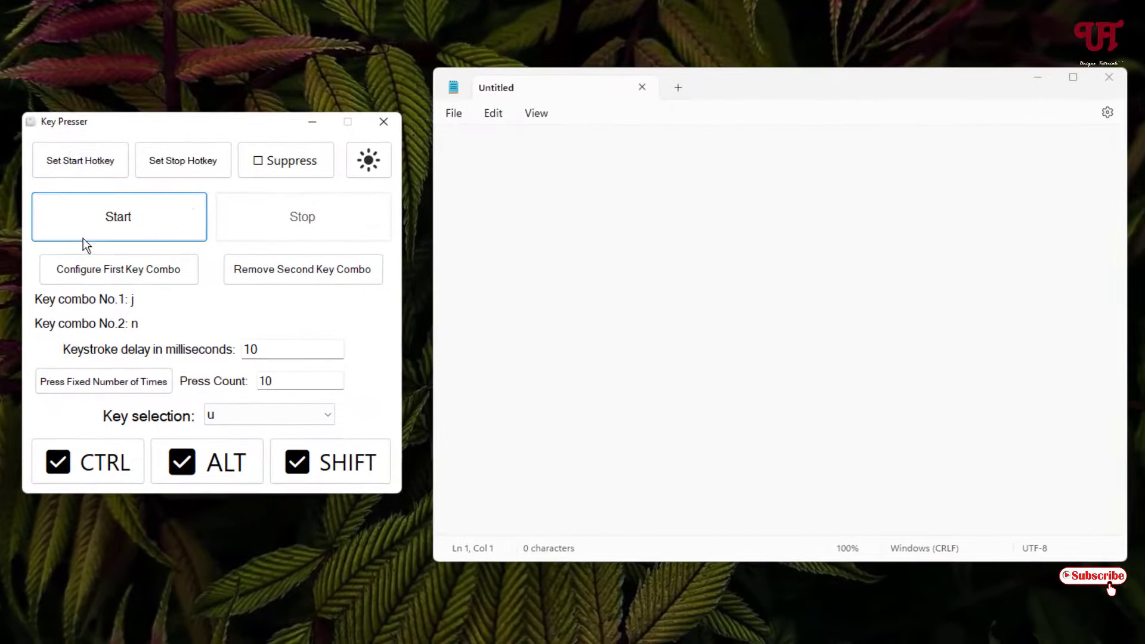
{"action": "left_click", "coordinate": [87, 271]}
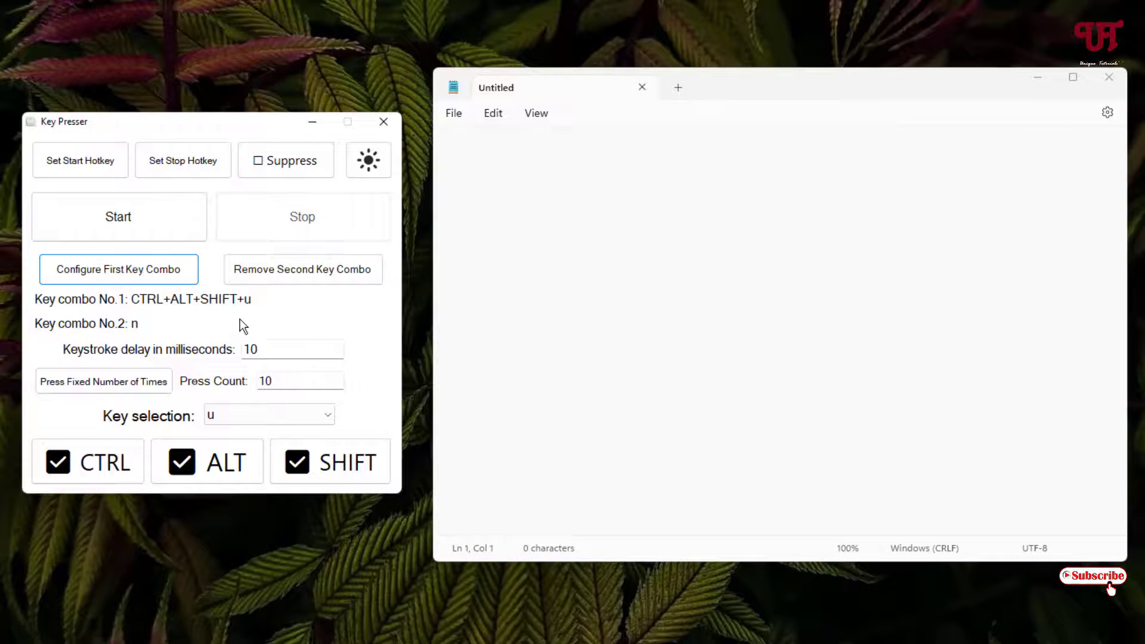
Turn the CTRL, ALT and SHIFT modifiers back off
{"action": "left_click", "coordinate": [65, 474]}
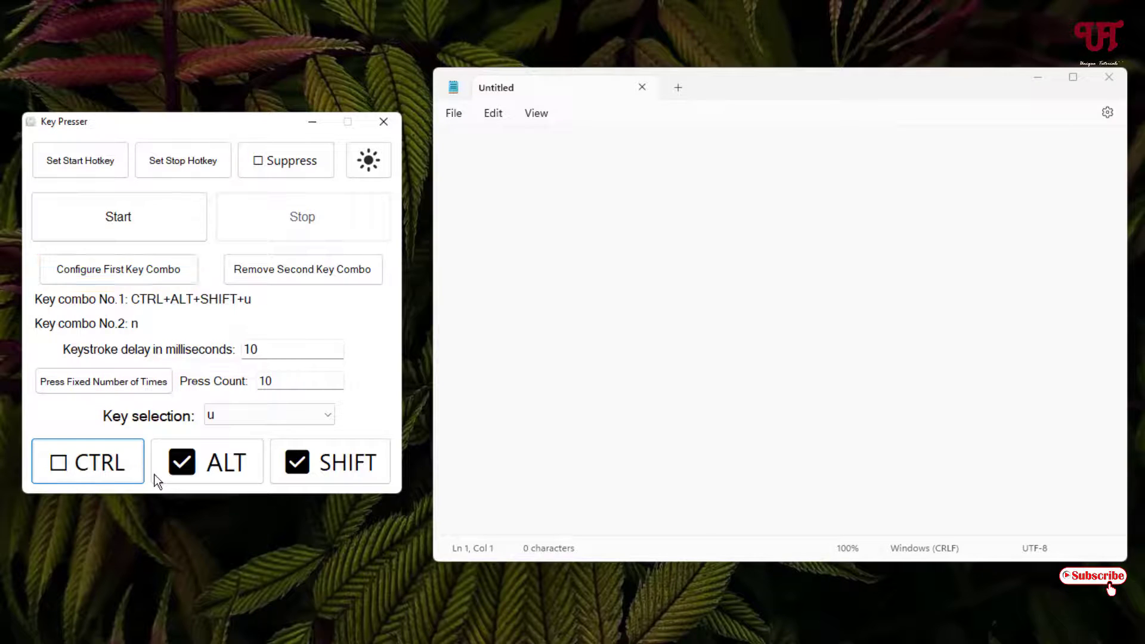
{"action": "left_click", "coordinate": [184, 471]}
{"action": "left_click", "coordinate": [325, 462]}
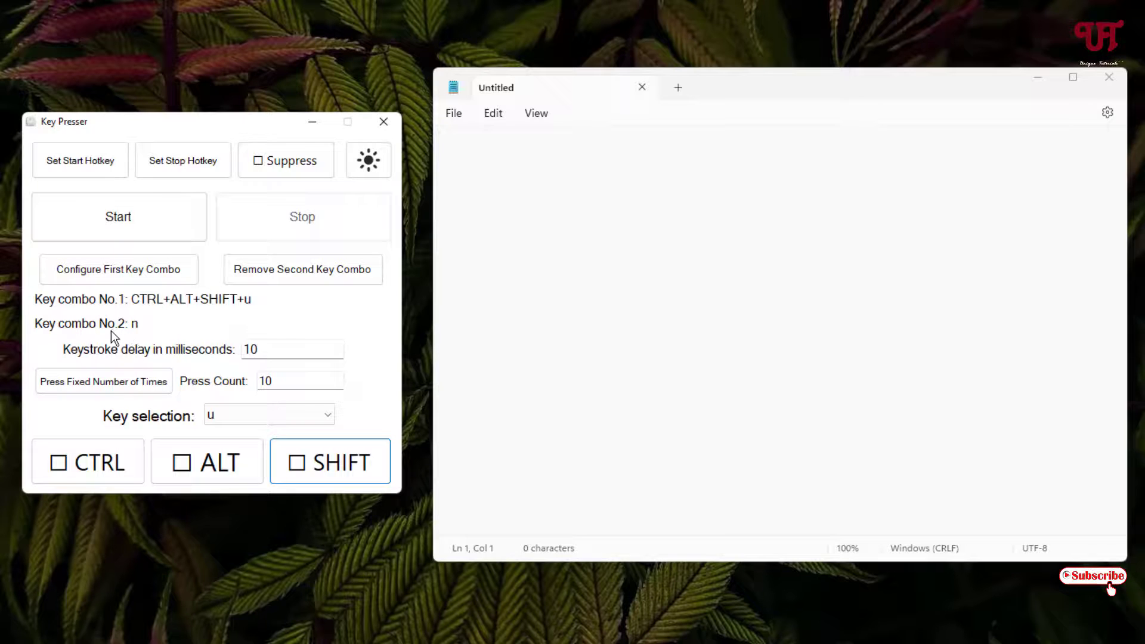
Remove the second combo n and set Key combo No.1 to just w
{"action": "left_click", "coordinate": [308, 272]}
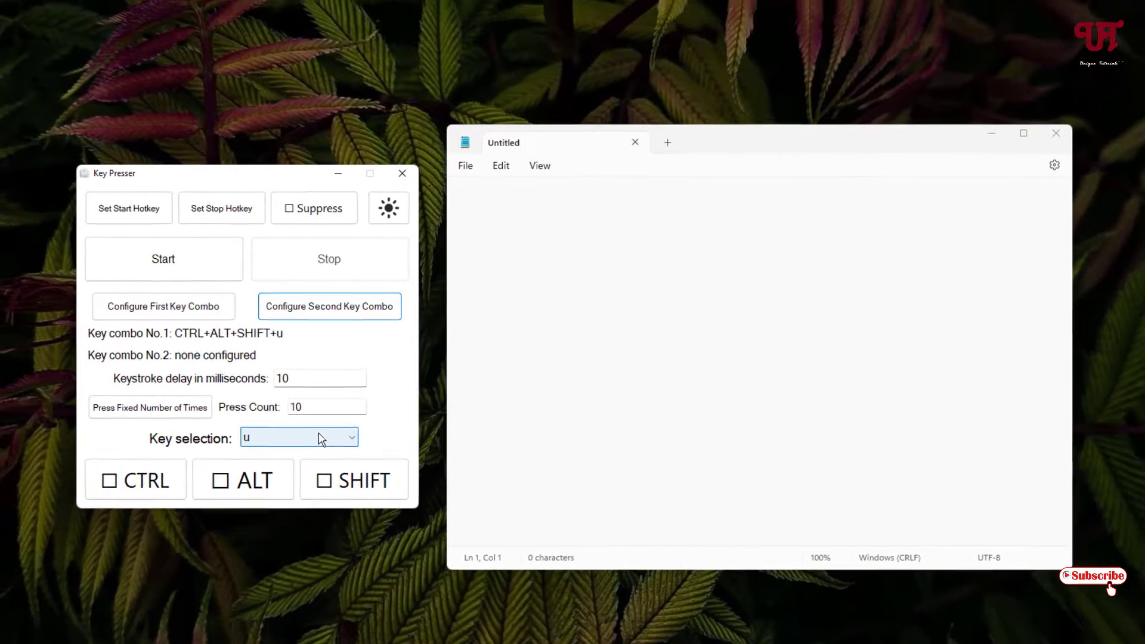
{"action": "left_click", "coordinate": [290, 414]}
{"action": "scroll", "coordinate": [302, 197], "scroll_direction": "up", "scroll_amount": 3}
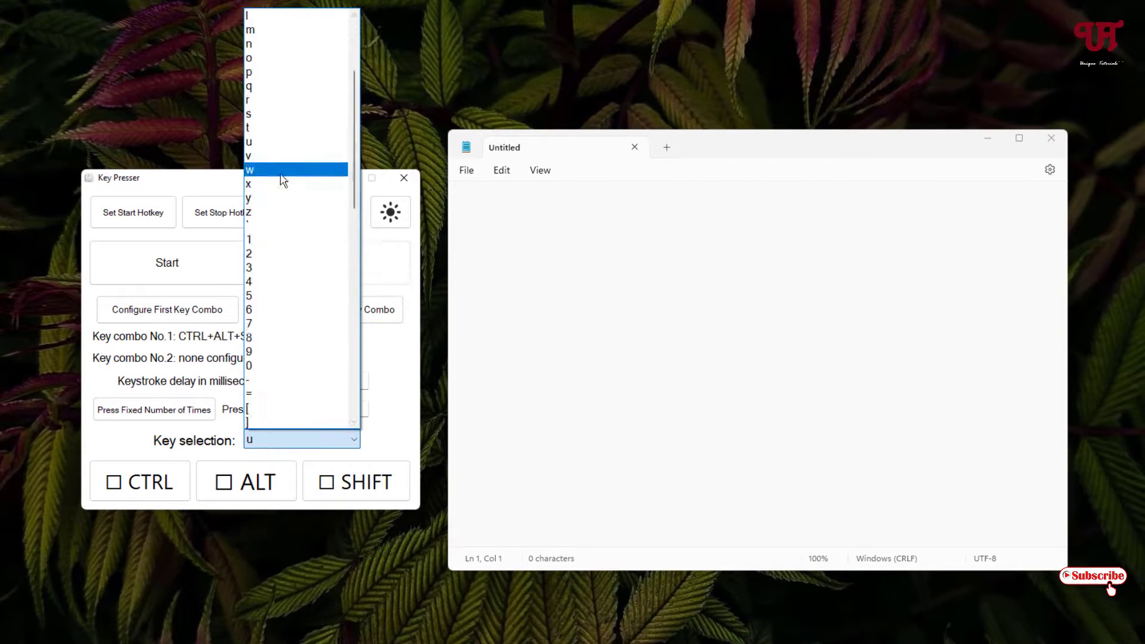
{"action": "left_click", "coordinate": [281, 167]}
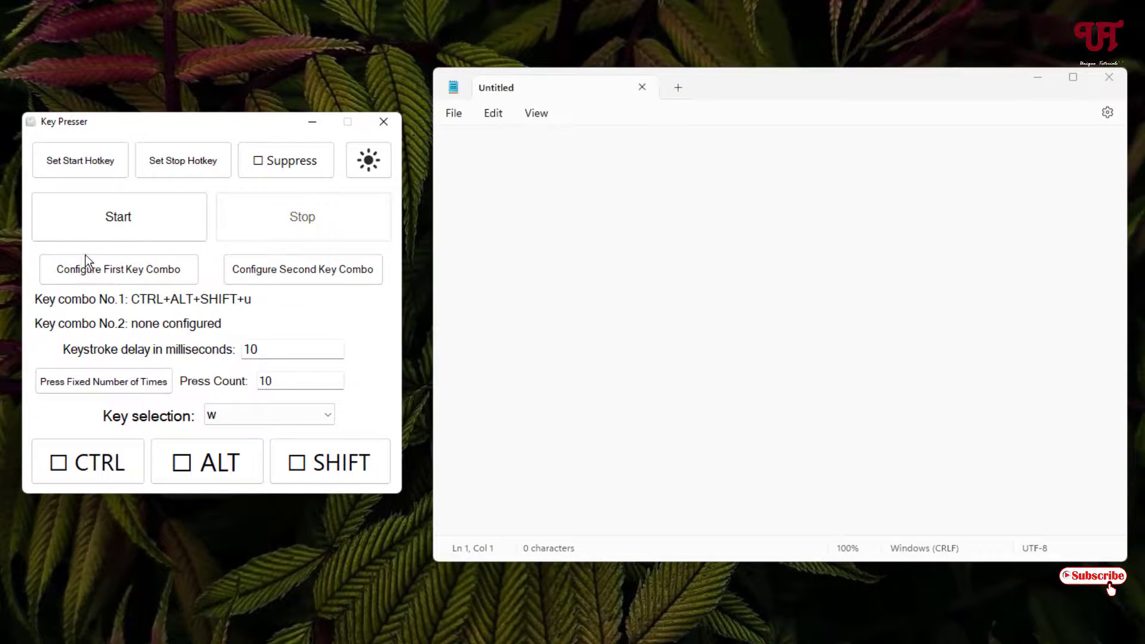
{"action": "left_click", "coordinate": [96, 271]}
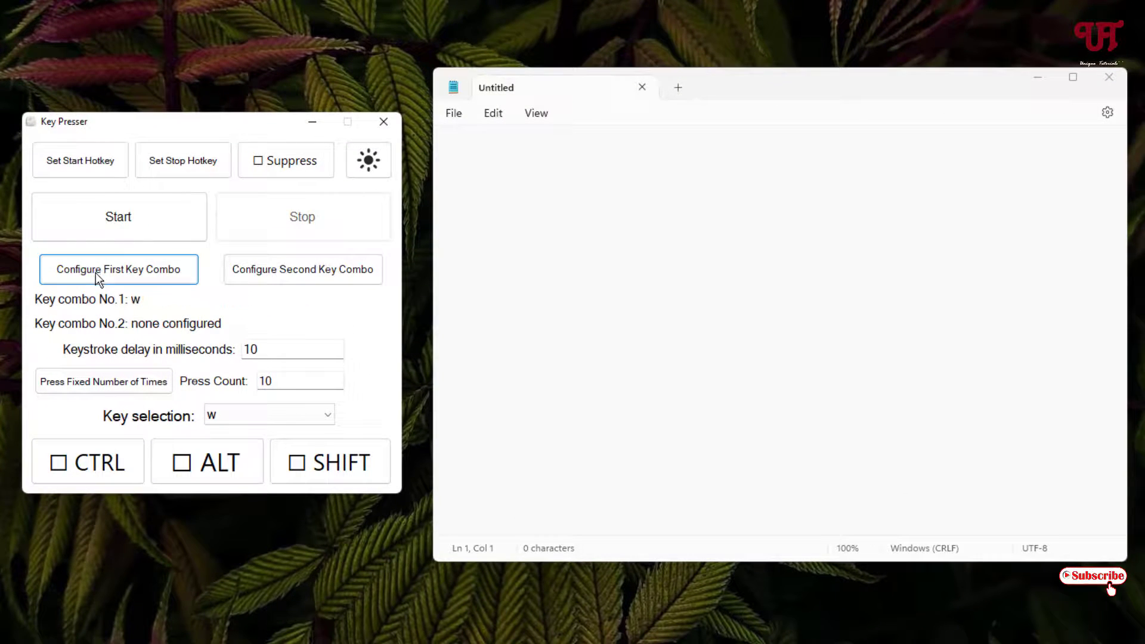
Test the w combo by typing into Notepad, then close Notepad
{"action": "left_click", "coordinate": [139, 223]}
{"action": "left_click", "coordinate": [480, 159]}
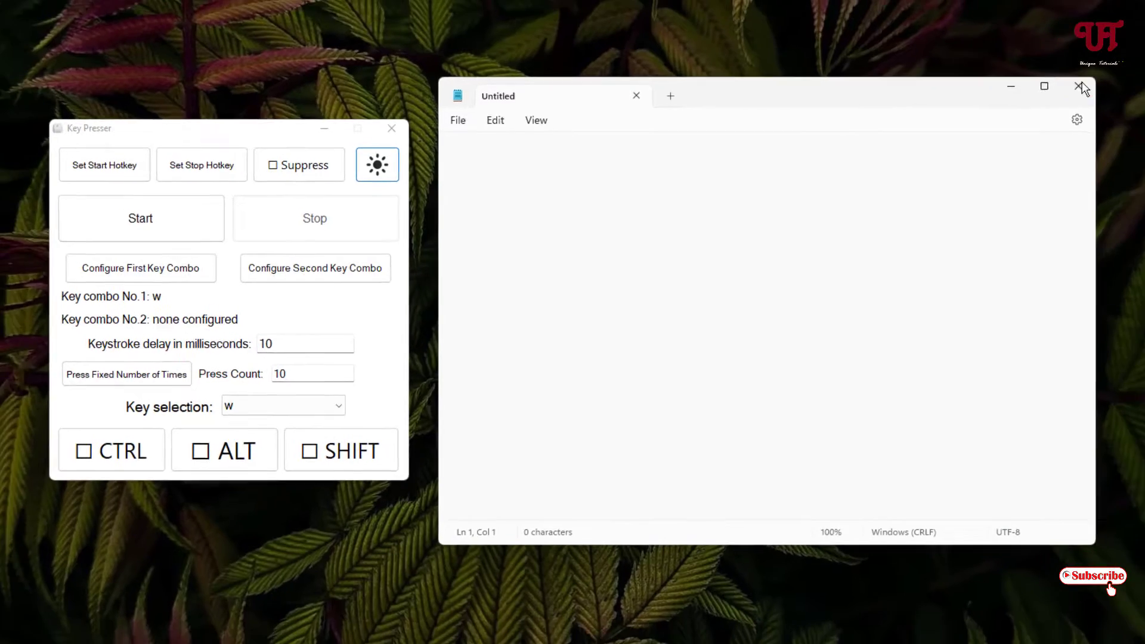
{"action": "left_click", "coordinate": [1079, 86]}
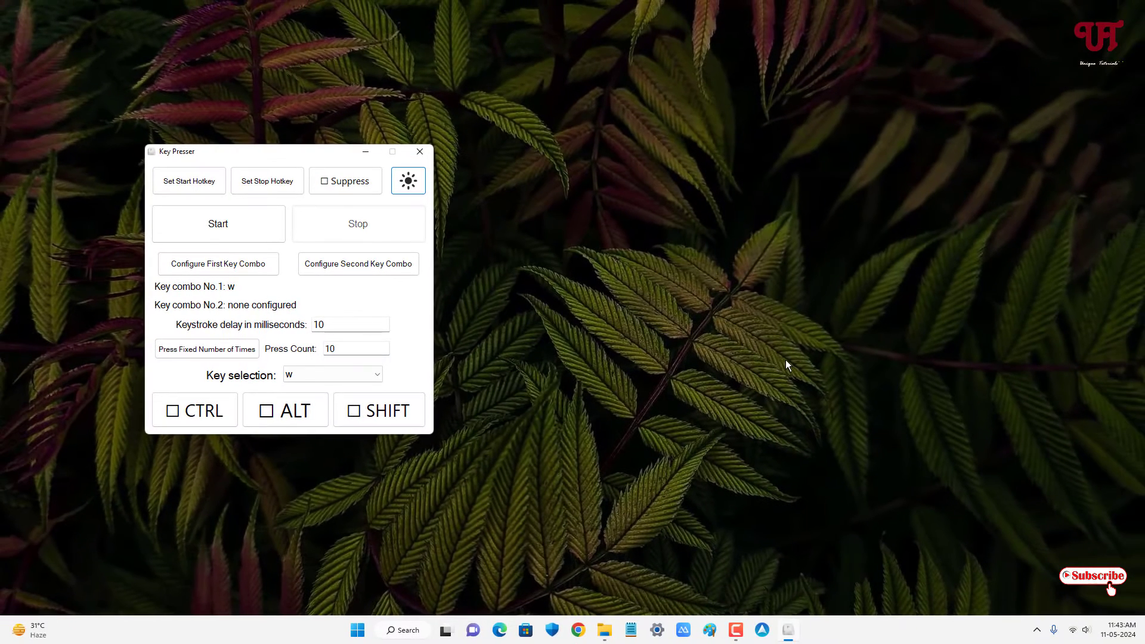